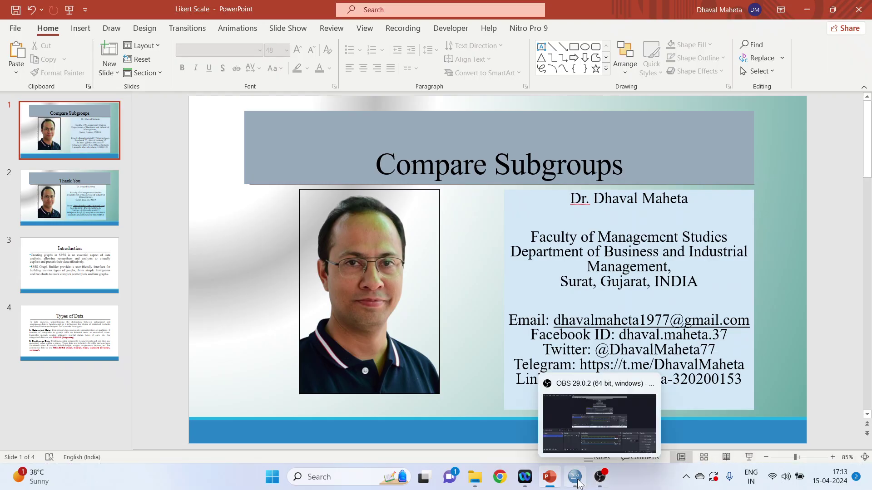
In the SPSS Data View, inspect the Employee columns from gender through minority.
{"action": "left_click", "coordinate": [575, 477]}
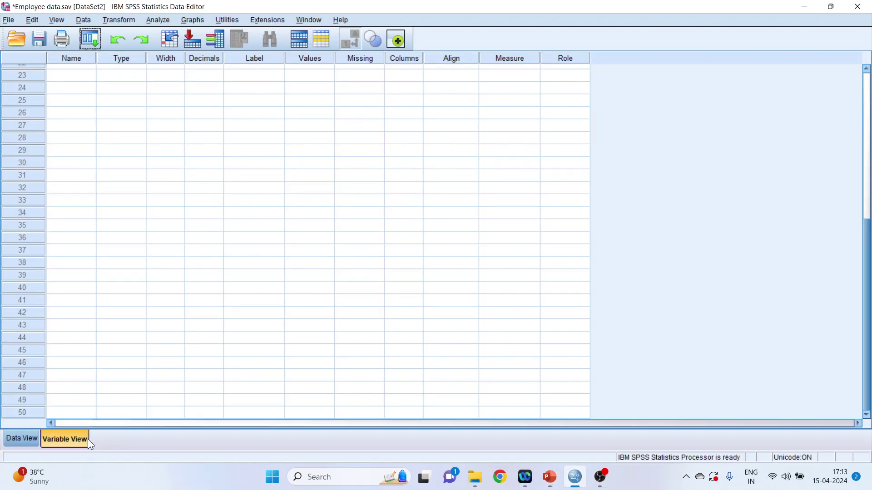
{"action": "left_click_drag", "start_coordinate": [865, 272], "coordinate": [866, 188]}
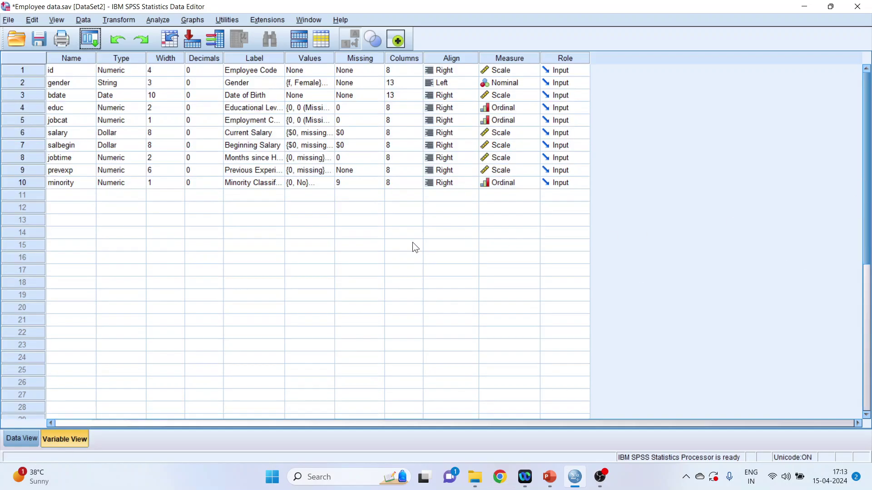
{"action": "left_click", "coordinate": [22, 439]}
{"action": "left_click", "coordinate": [140, 76]}
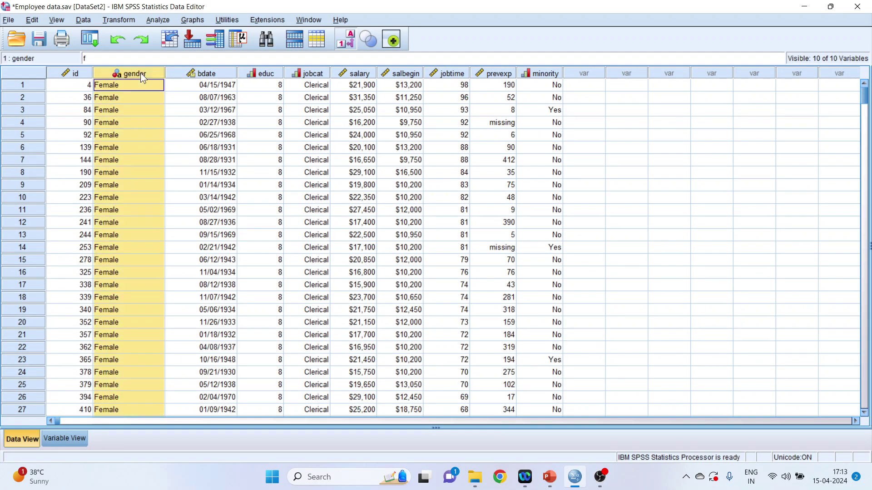
{"action": "left_click", "coordinate": [214, 74]}
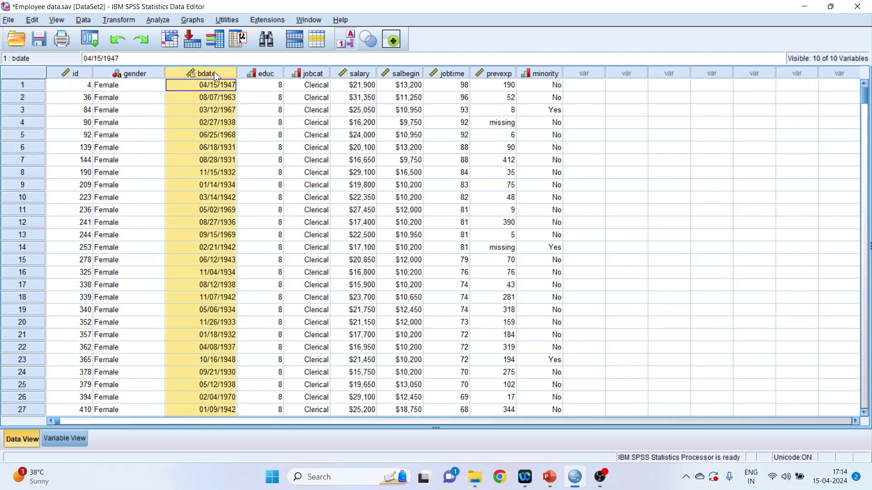
{"action": "left_click", "coordinate": [263, 74]}
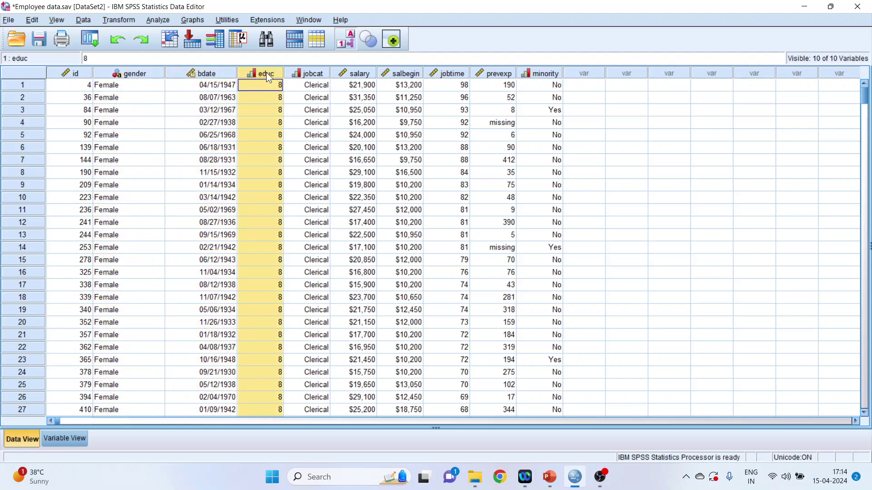
{"action": "left_click", "coordinate": [315, 74]}
{"action": "left_click", "coordinate": [359, 74]}
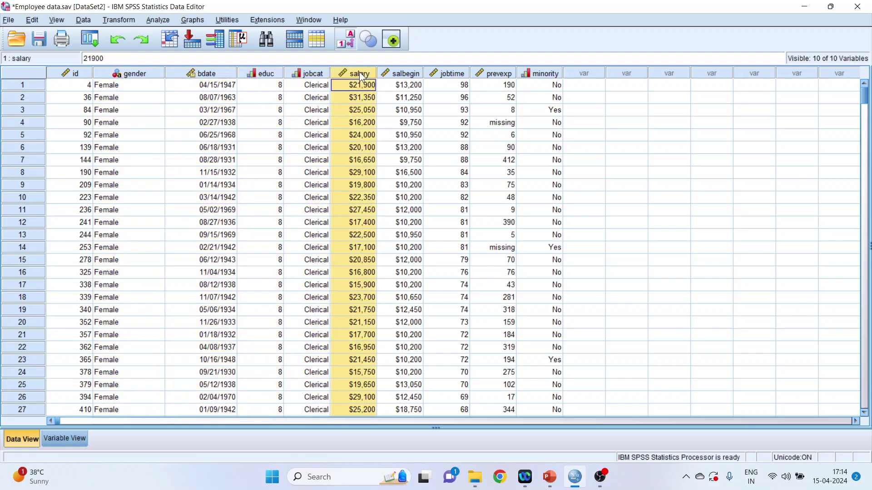
{"action": "left_click", "coordinate": [401, 73]}
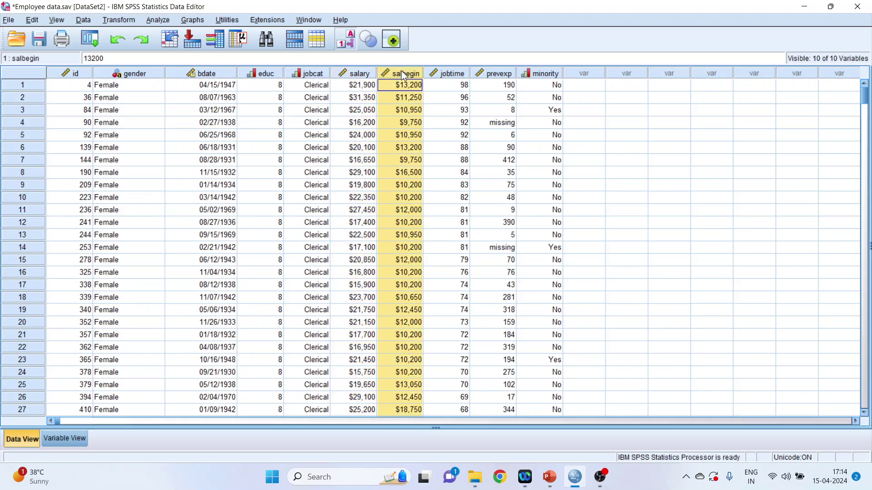
{"action": "left_click", "coordinate": [440, 76]}
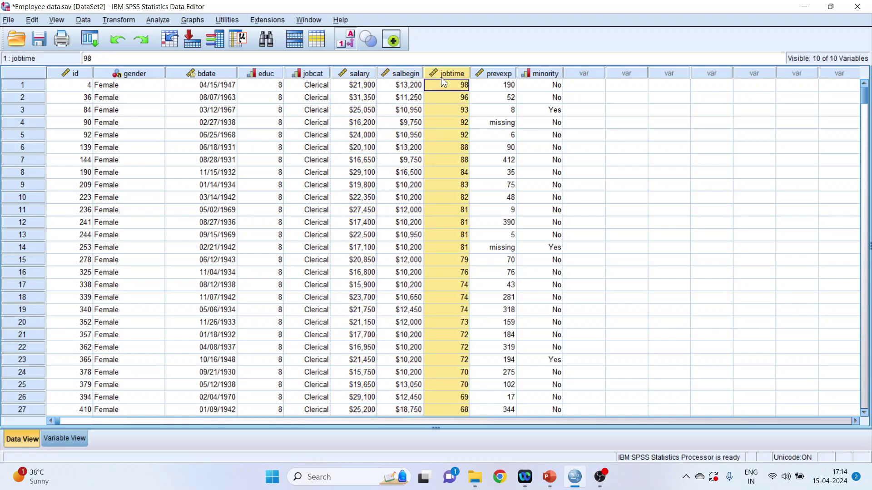
{"action": "left_click", "coordinate": [491, 72]}
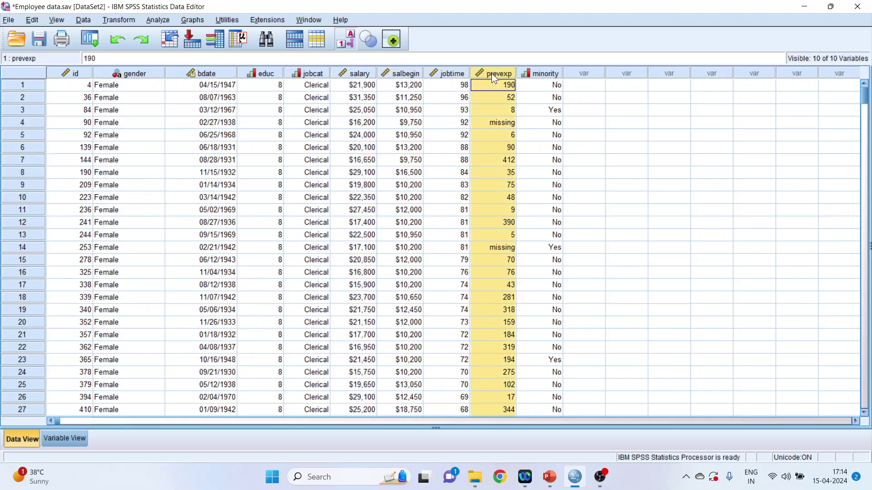
{"action": "left_click", "coordinate": [549, 72]}
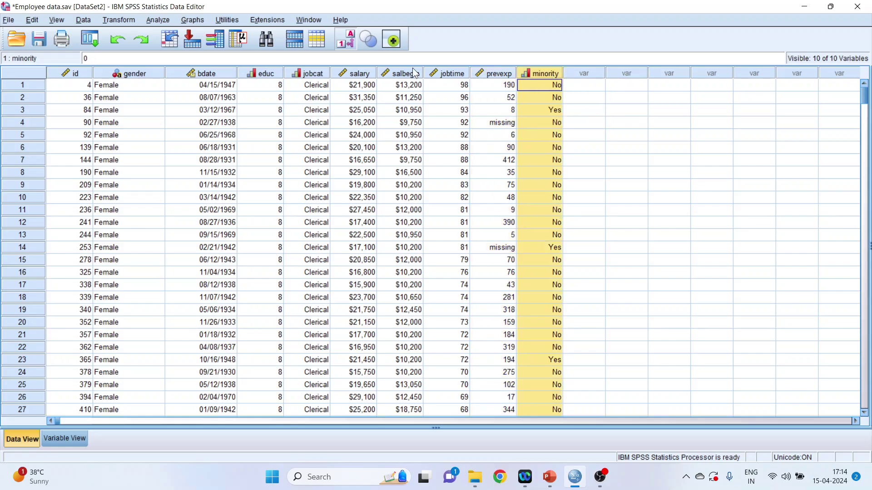
Turn off value labels and recheck the gender and salary columns as raw codes.
{"action": "left_click", "coordinate": [347, 40]}
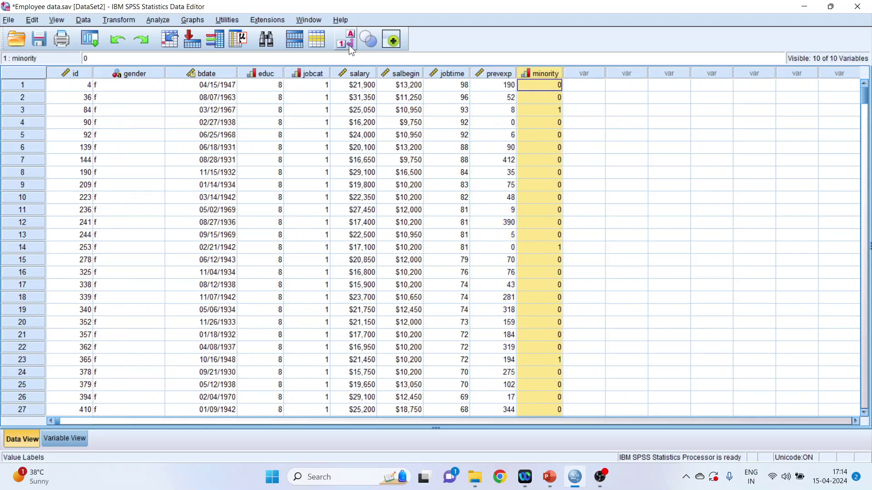
{"action": "left_click", "coordinate": [146, 73]}
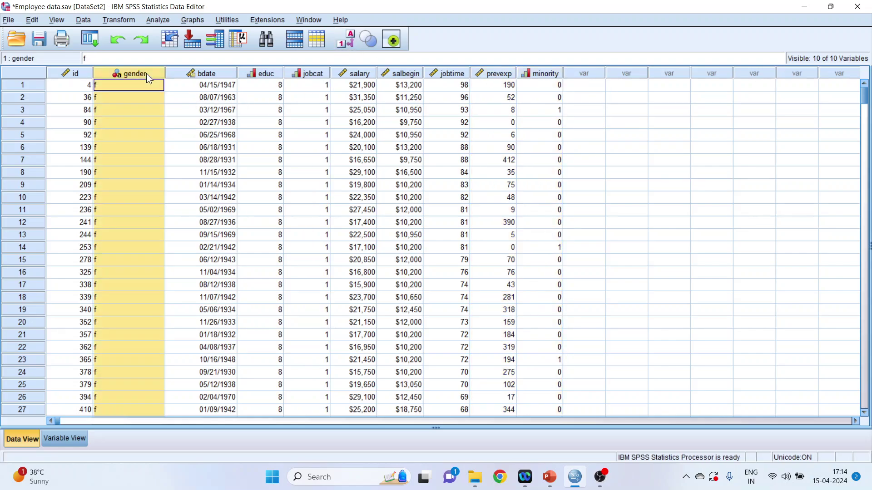
{"action": "left_click", "coordinate": [359, 73]}
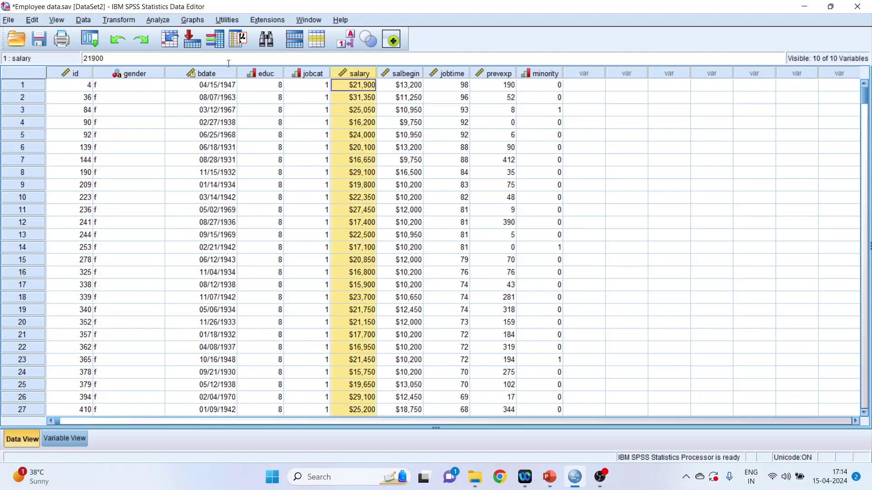
From a reset Compare Subgroups dialog, plot Current Salary with subgroups defined by Gender.
{"action": "left_click", "coordinate": [193, 19]}
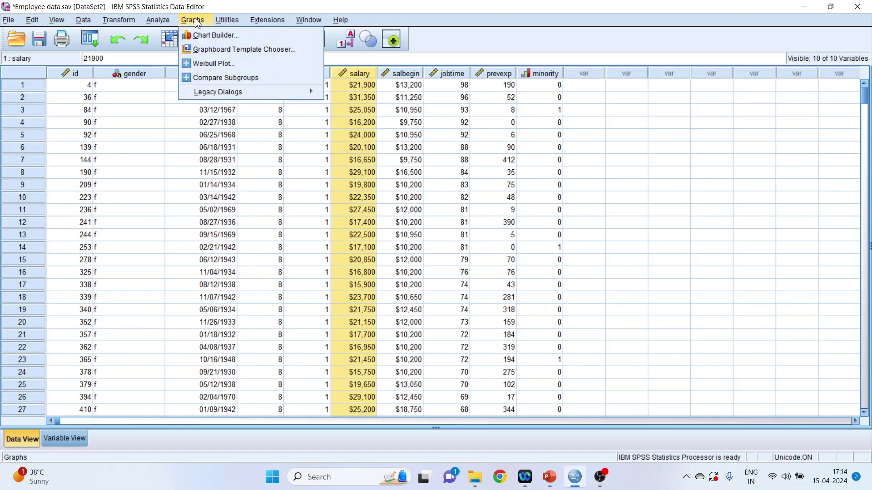
{"action": "left_click", "coordinate": [231, 78]}
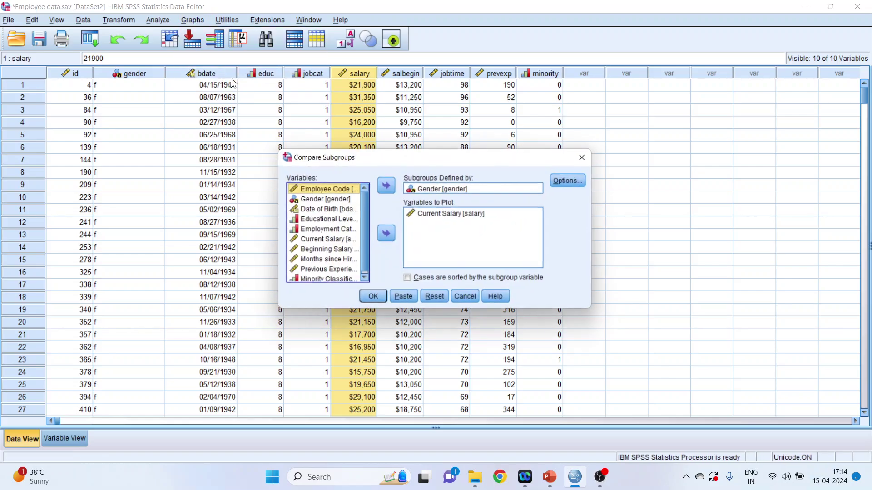
{"action": "left_click", "coordinate": [435, 298]}
{"action": "left_click", "coordinate": [324, 199]}
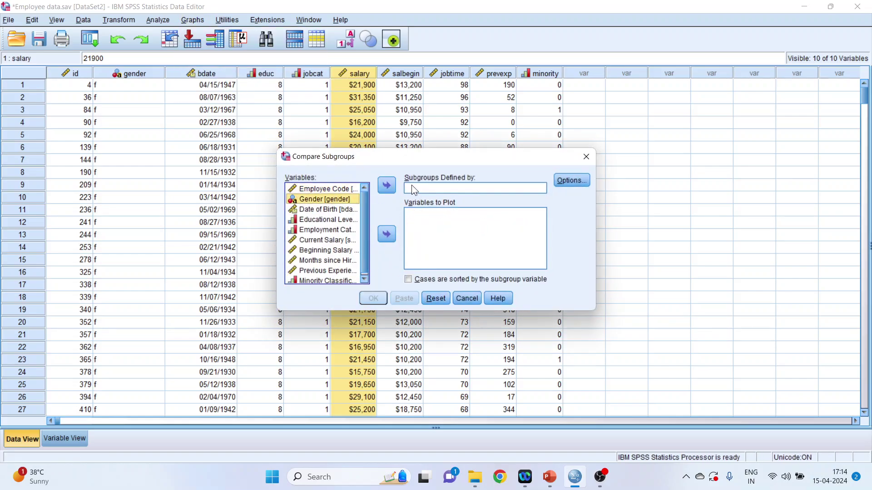
{"action": "left_click", "coordinate": [386, 186]}
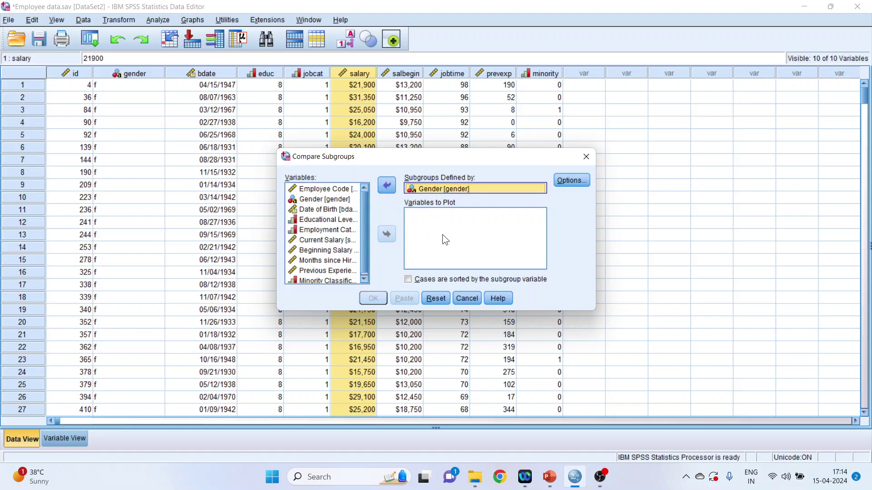
{"action": "left_click", "coordinate": [325, 240]}
{"action": "left_click", "coordinate": [386, 234]}
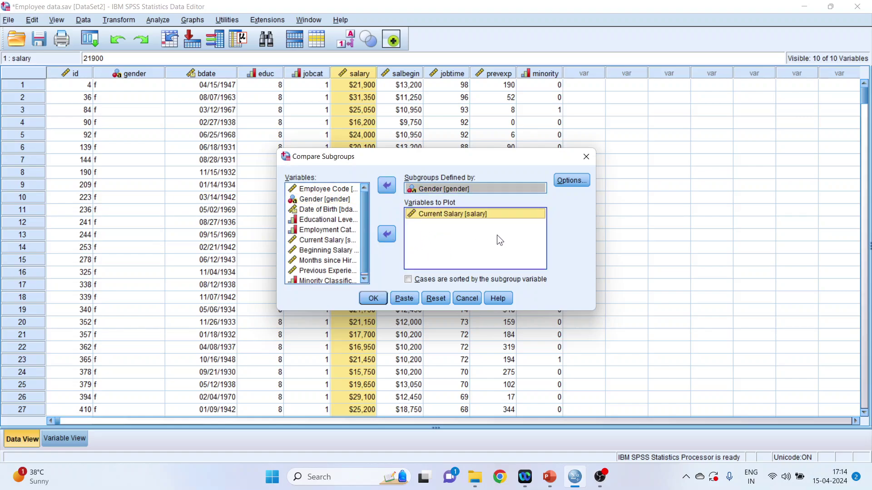
{"action": "left_click", "coordinate": [373, 298]}
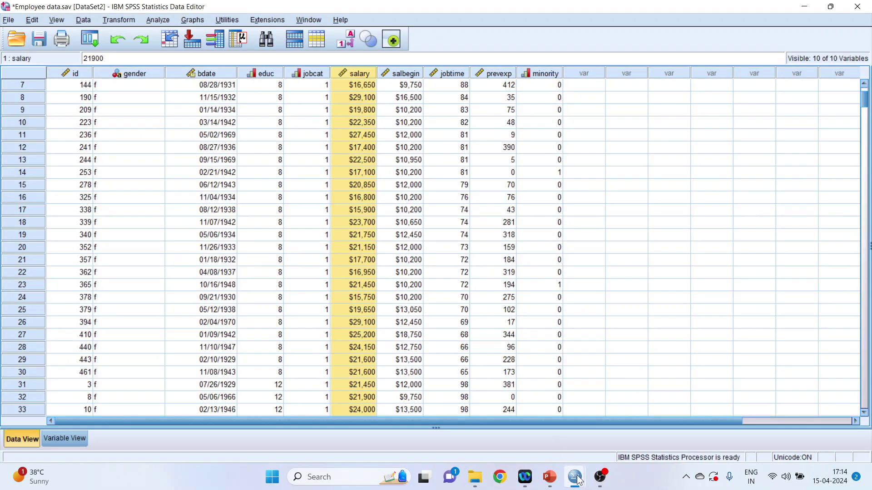
{"action": "mouse_move", "coordinate": [574, 477]}
{"action": "left_click", "coordinate": [619, 433]}
{"action": "scroll", "coordinate": [496, 330], "scroll_direction": "down", "scroll_amount": 3}
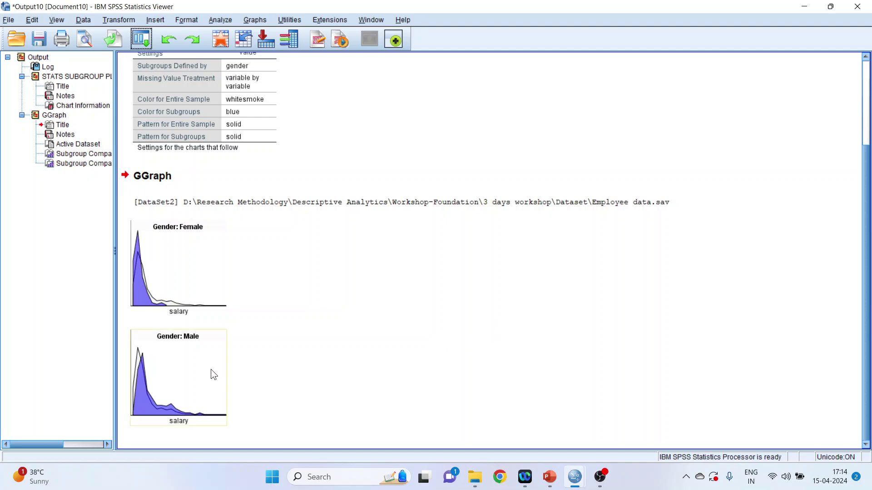
{"action": "left_click", "coordinate": [206, 274]}
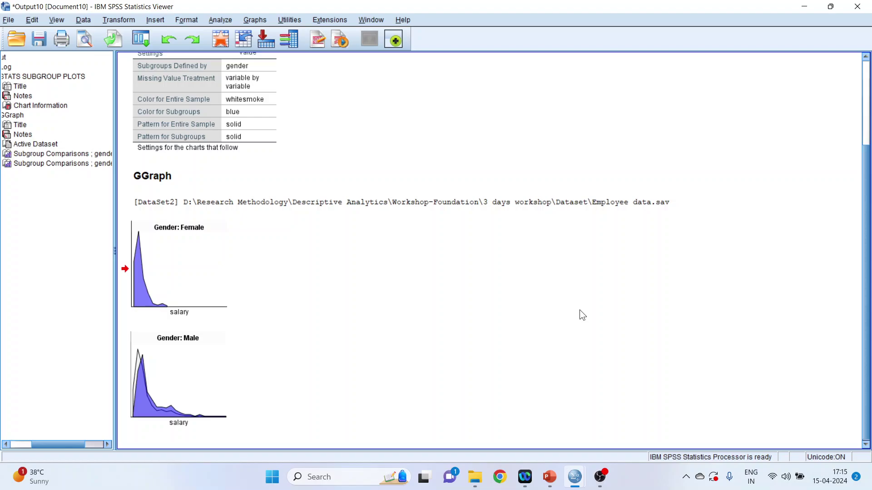
Rerun the recalled Compare Subgroups dialog with Employment Category replacing Gender as the subgroup variable.
{"action": "left_click", "coordinate": [140, 38]}
{"action": "left_click", "coordinate": [165, 59]}
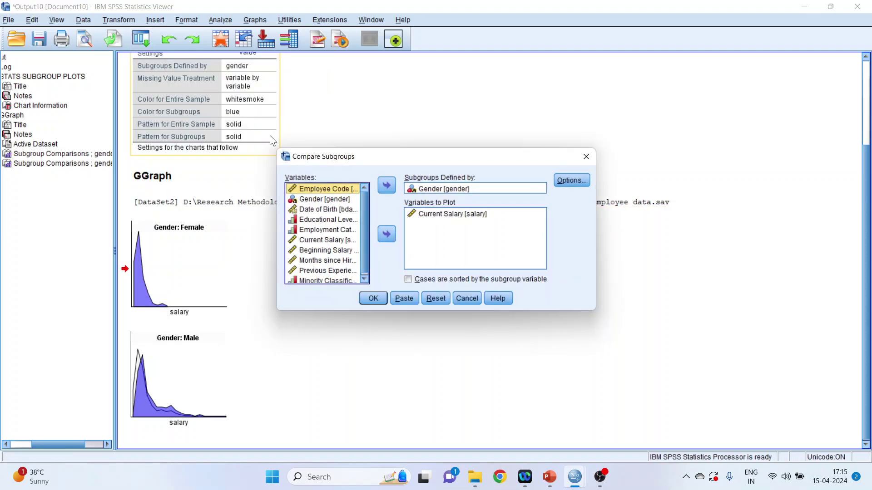
{"action": "left_click", "coordinate": [429, 192]}
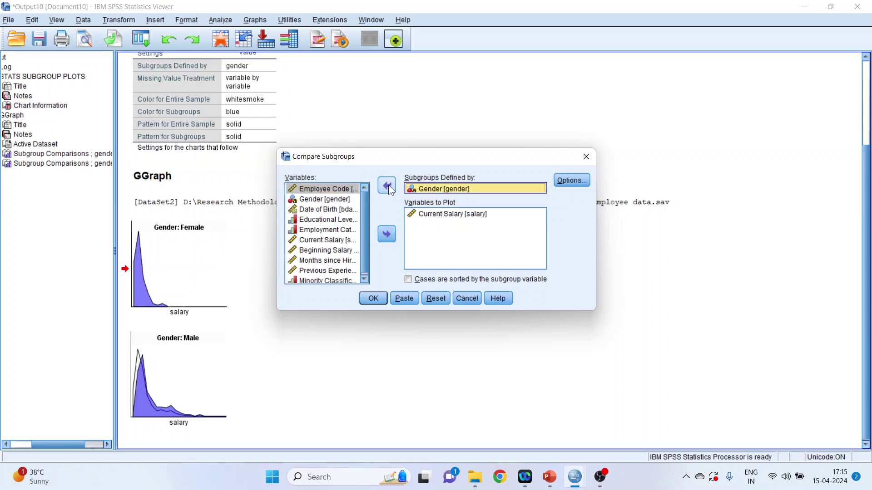
{"action": "left_click", "coordinate": [386, 185]}
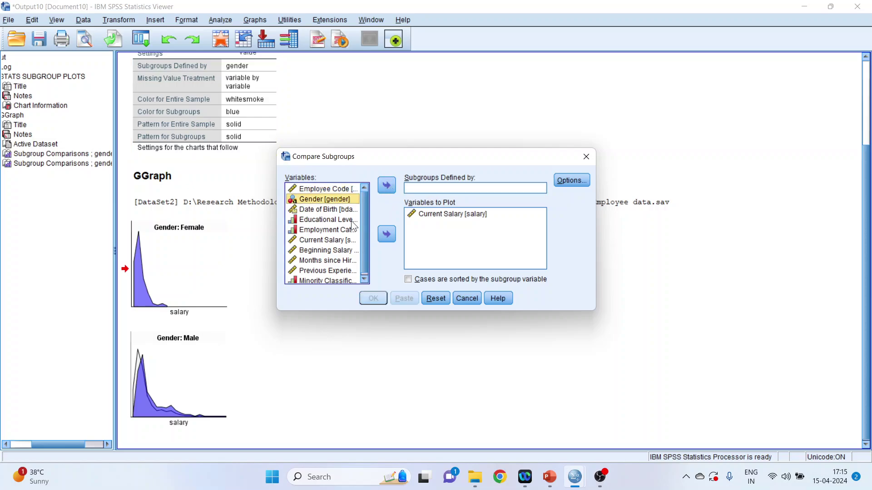
{"action": "left_click", "coordinate": [331, 232]}
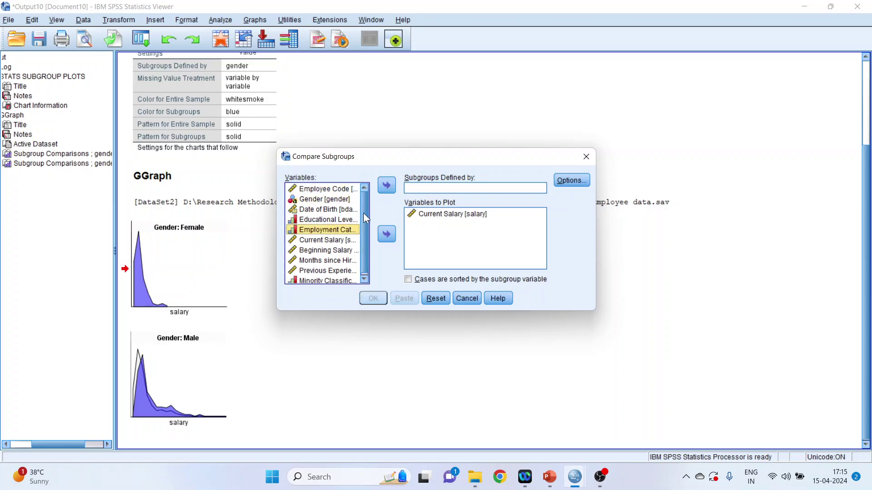
{"action": "left_click", "coordinate": [385, 187]}
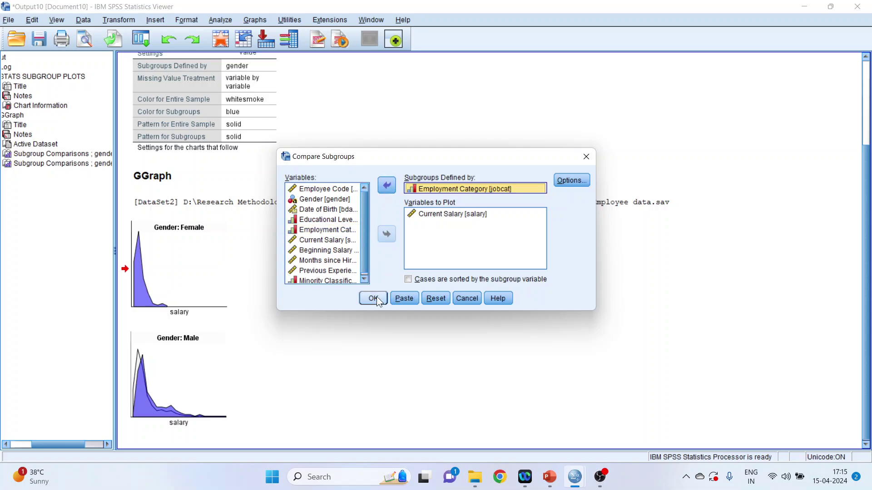
{"action": "left_click", "coordinate": [374, 298]}
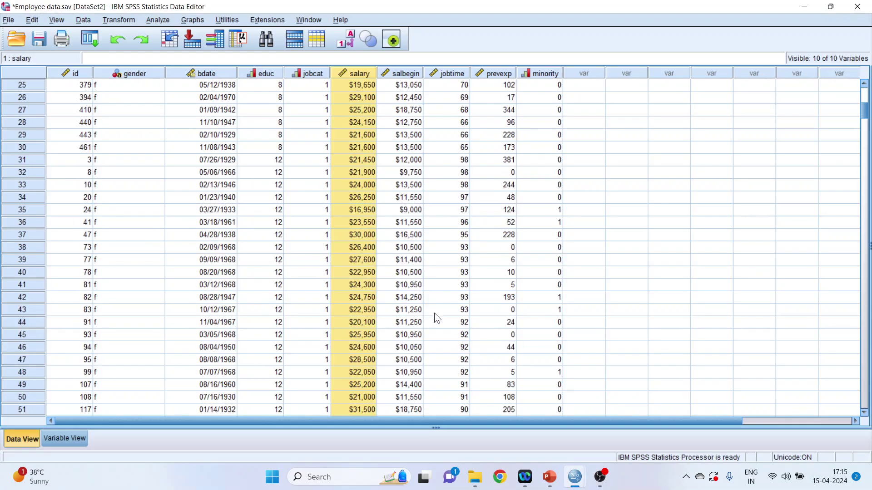
{"action": "left_click", "coordinate": [610, 433]}
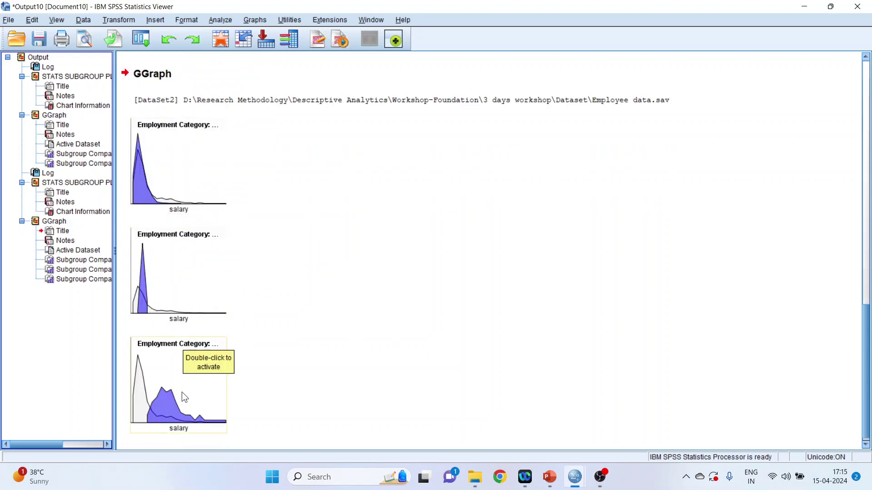
Return to PowerPoint and display slide 2, the Thank You slide.
{"action": "left_click", "coordinate": [547, 480]}
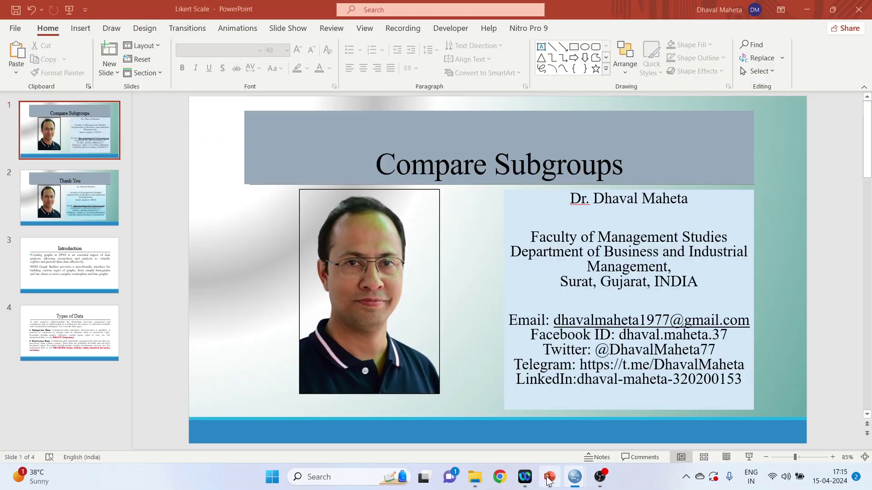
{"action": "left_click", "coordinate": [68, 197]}
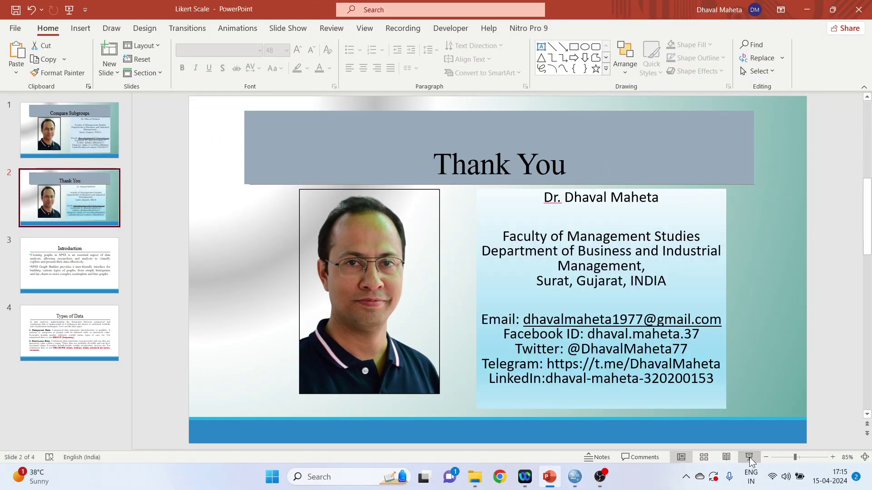